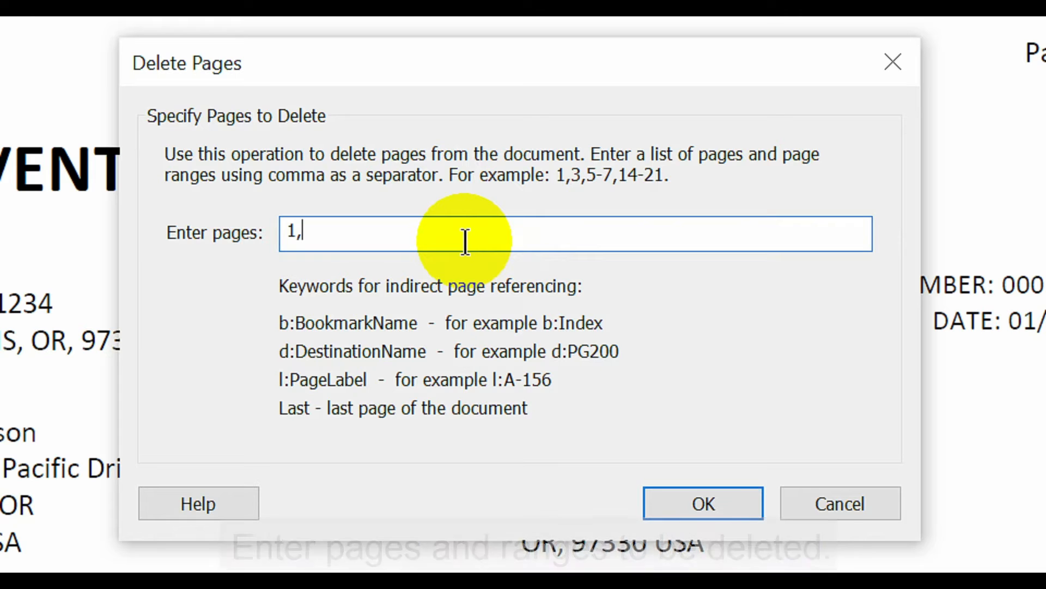
# - Delete pages 1, 3 and 10-14 from the invoices document
pyautogui.write('10-14')
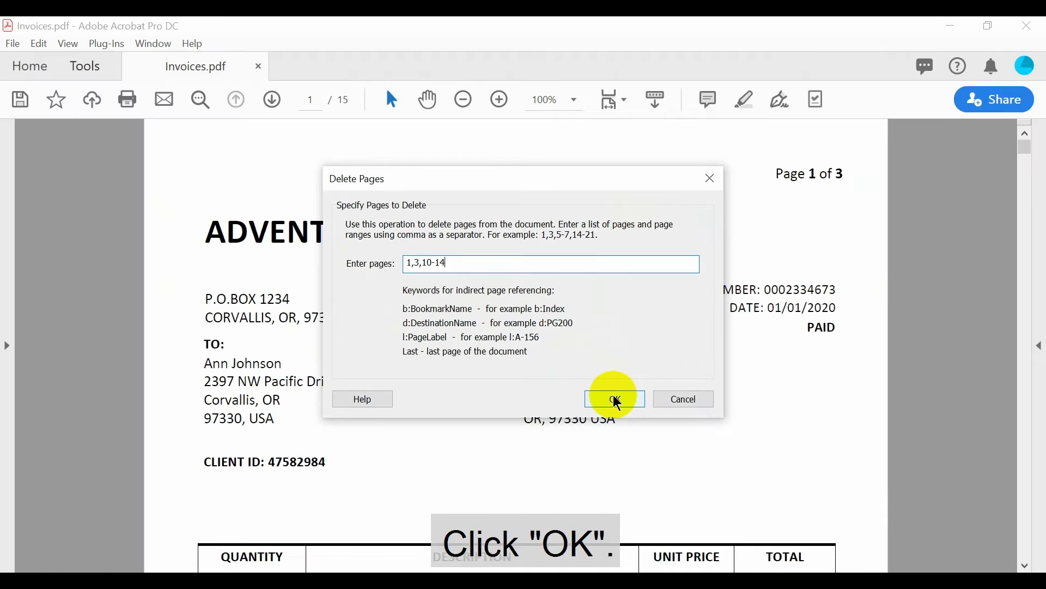
pyautogui.click(700, 458)
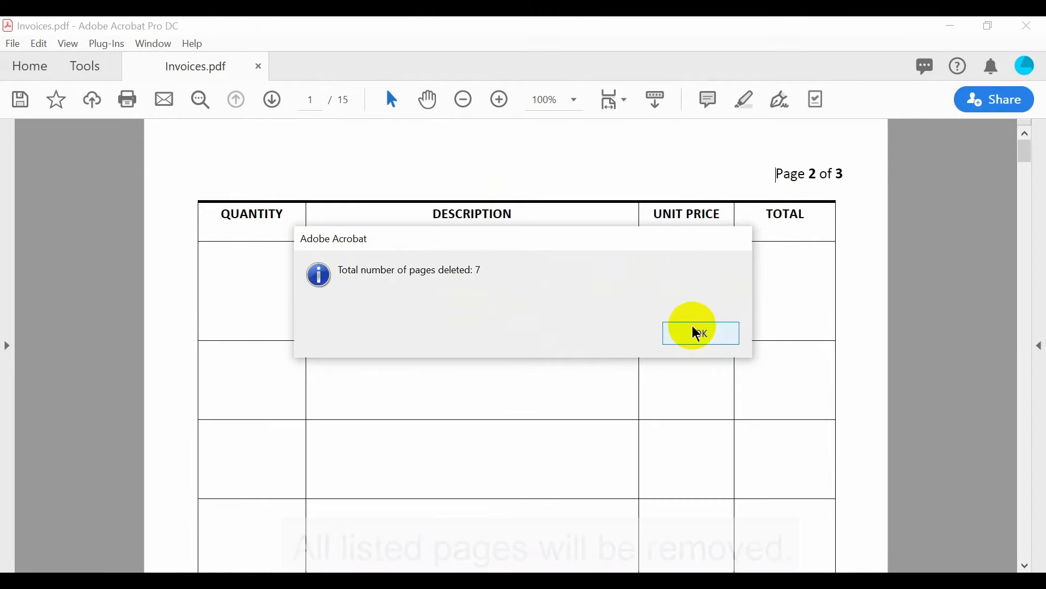
pyautogui.click(858, 344)
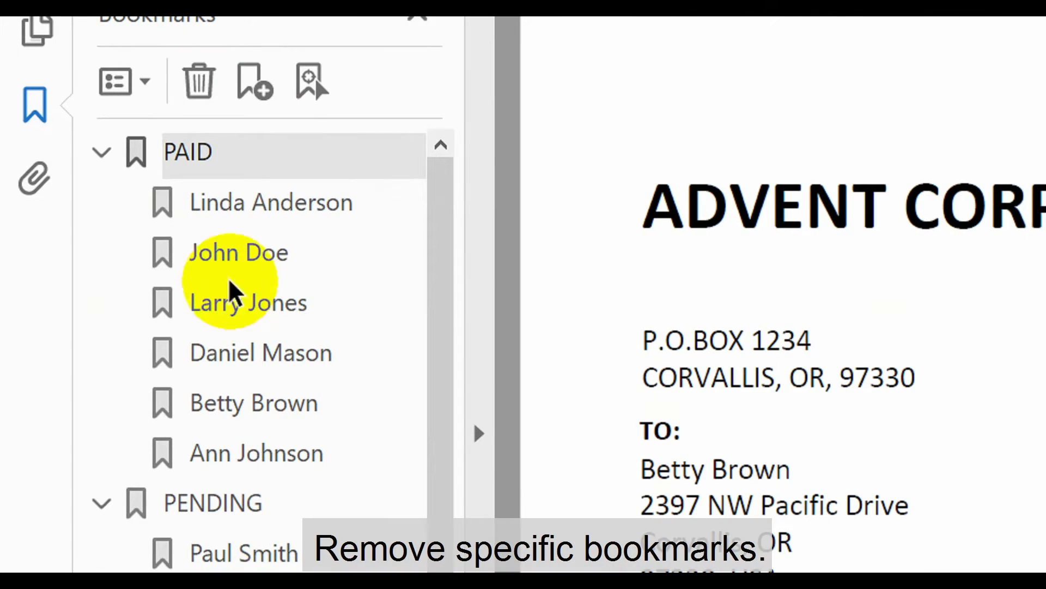
# - Delete the pages linked to two customer bookmarks, the second one under PAID and the second one under PENDING, using the b: keyword
pyautogui.click(279, 264)
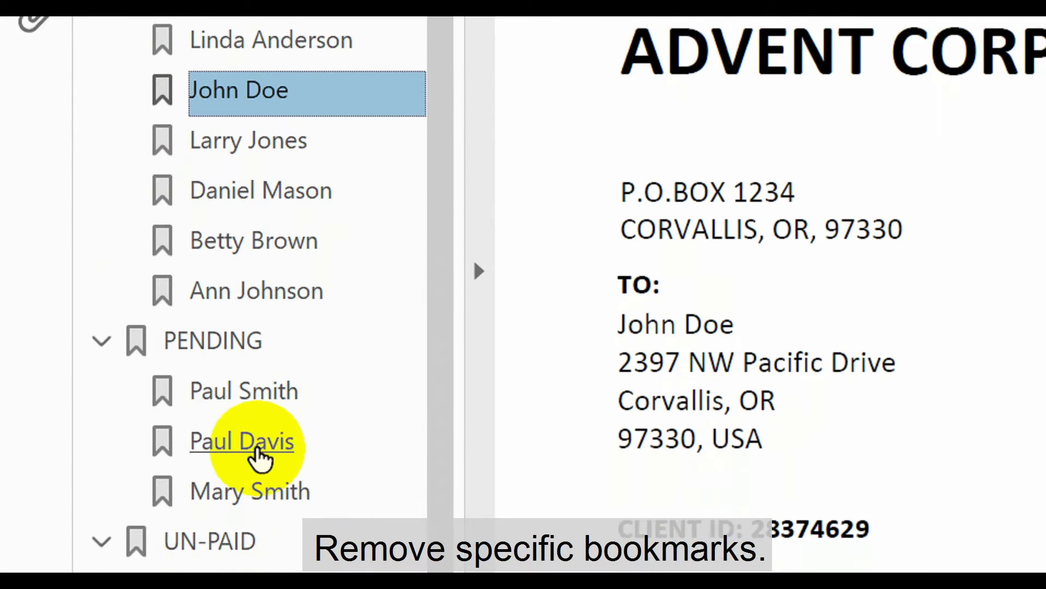
pyautogui.click(286, 433)
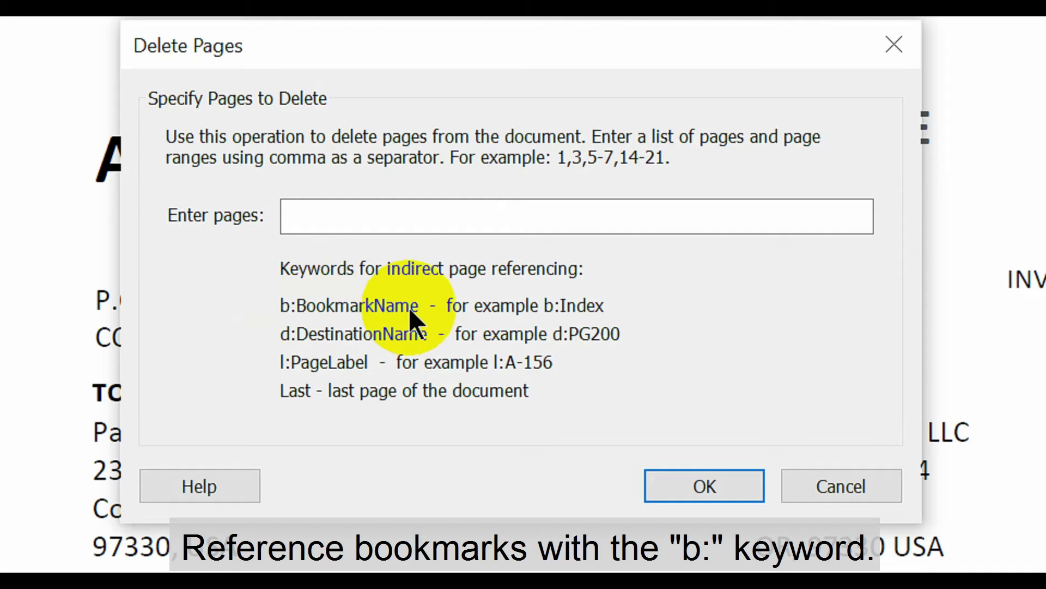
pyautogui.click(391, 213)
pyautogui.write('b:John Doe,b:')
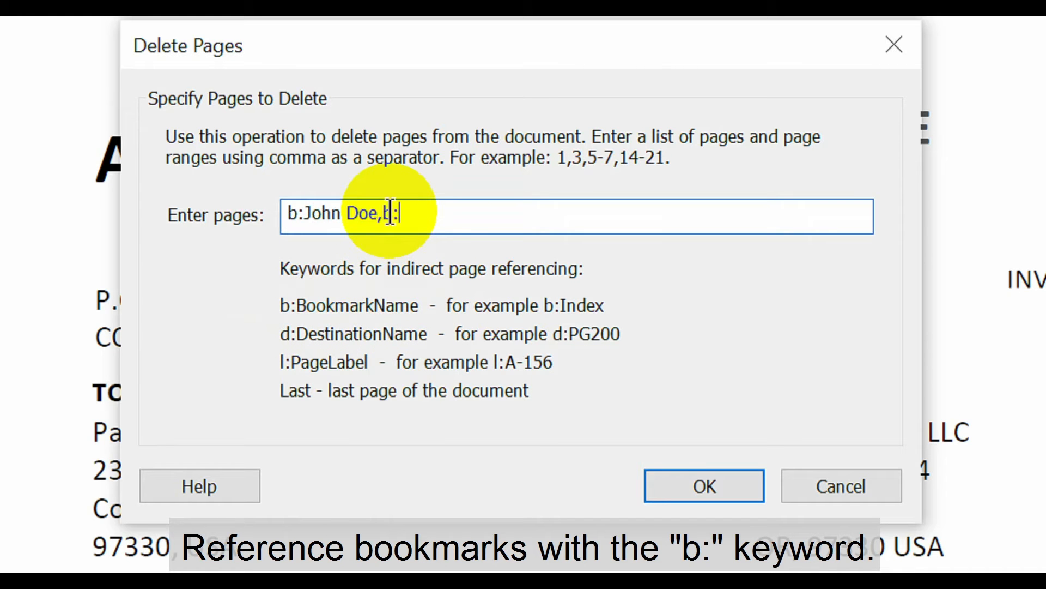
pyautogui.write('Paul Davis')
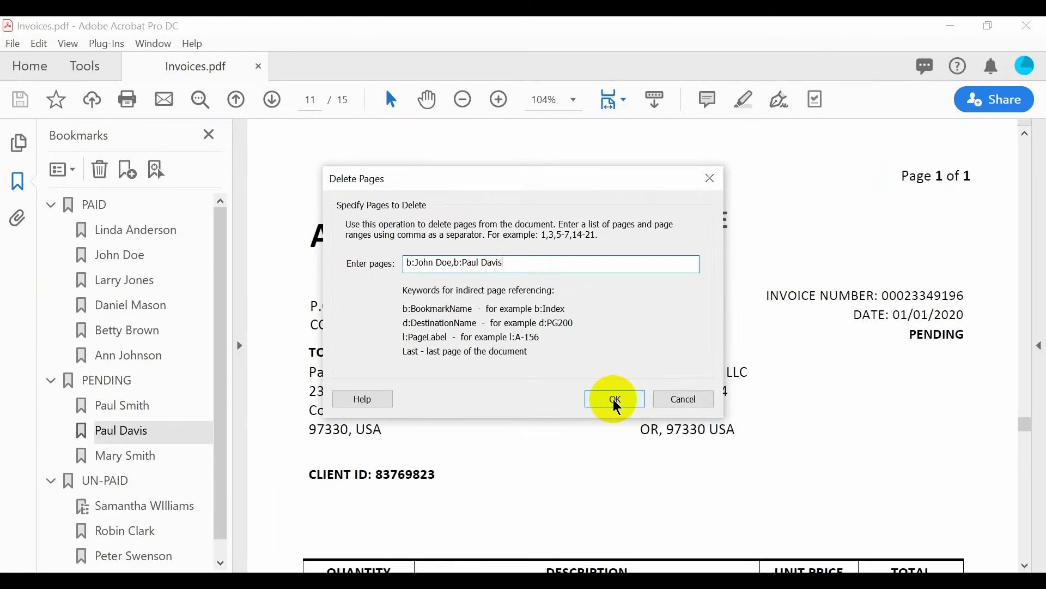
pyautogui.click(703, 434)
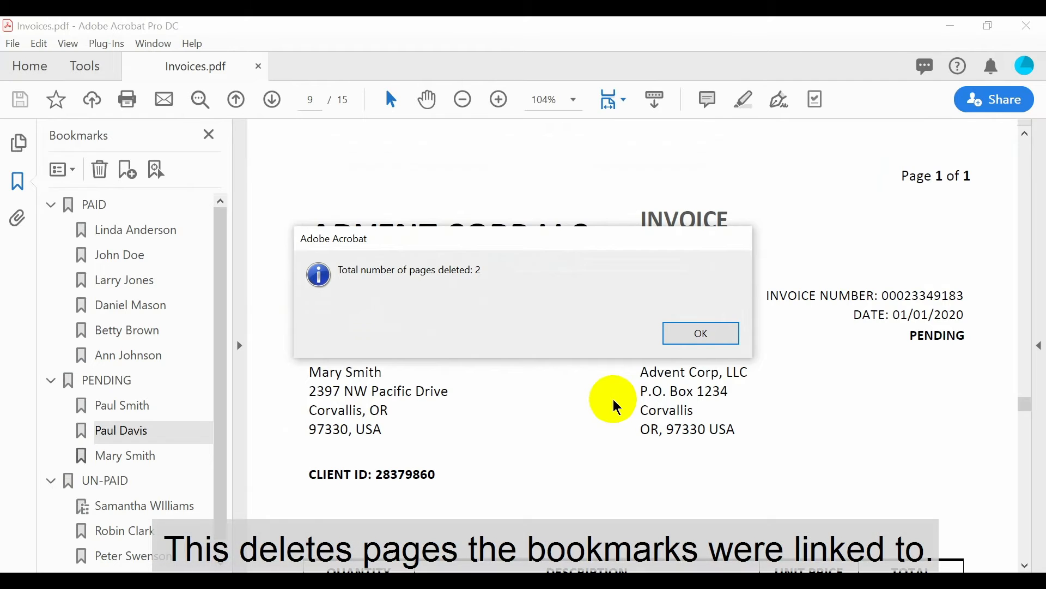
pyautogui.click(700, 336)
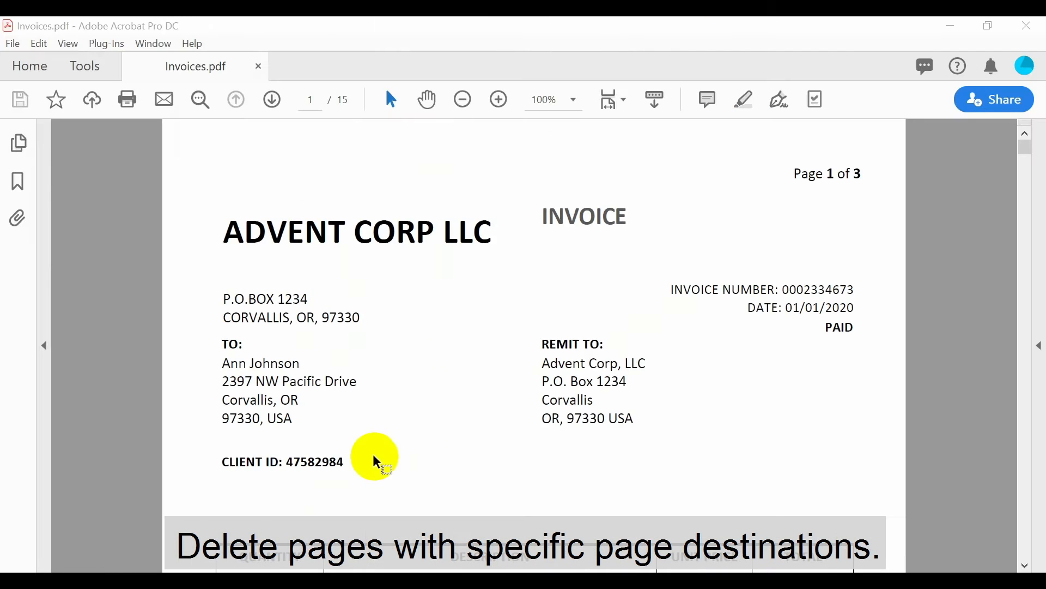
# - Specify the page to delete by its client ID destination on the first invoice, using the d: keyword
pyautogui.moveTo(1027, 144); pyautogui.dragTo(1031, 224)
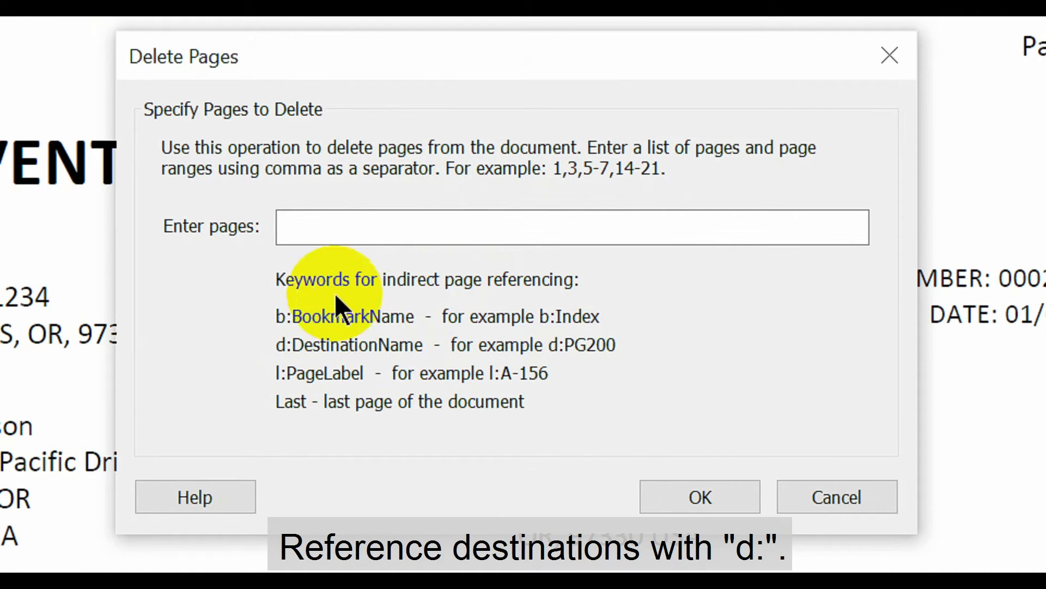
pyautogui.write(':')
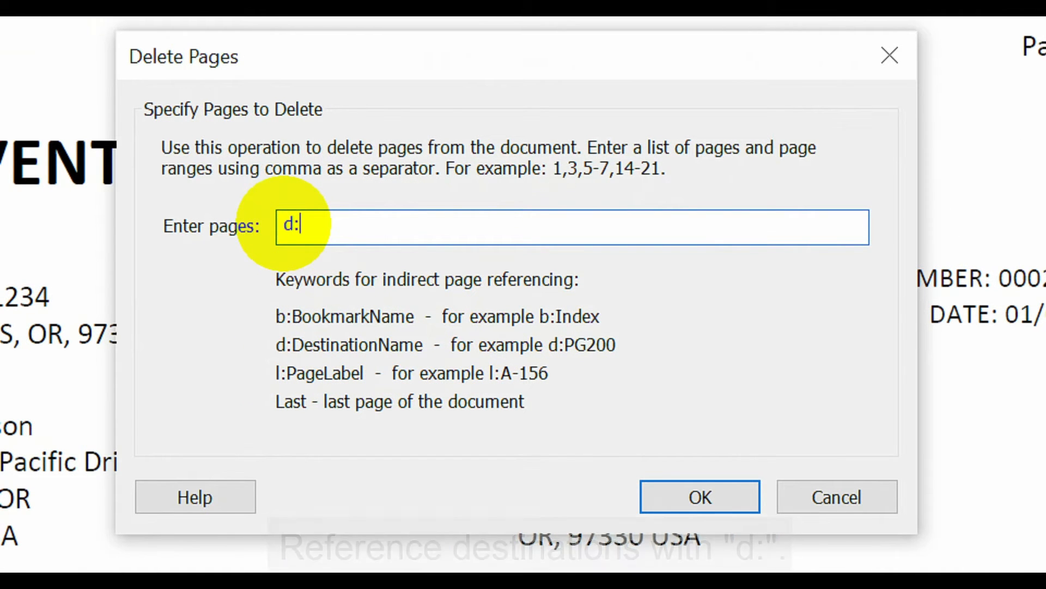
pyautogui.write('CLIENT ID: 47582984')
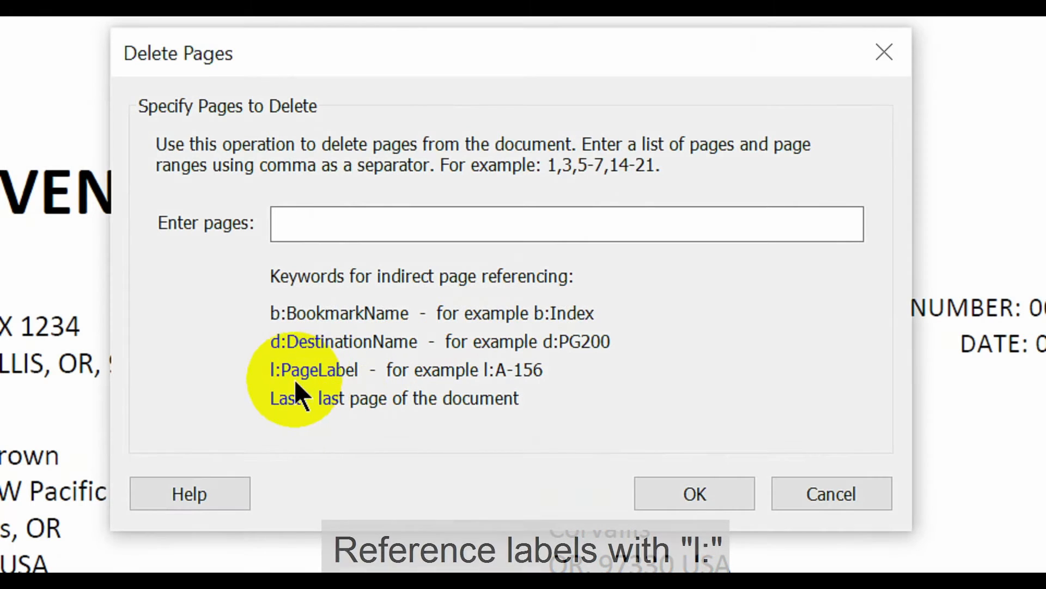
# - Delete pages by label with the entry l:i,l:14 and display the error report
pyautogui.click(591, 224)
pyautogui.write('l:i,l:14')
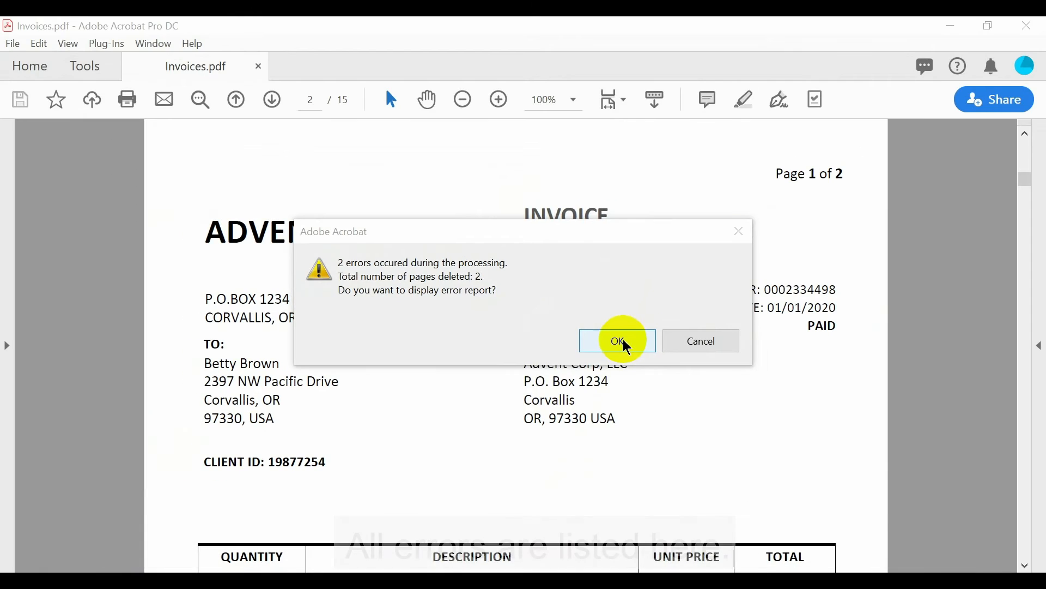
pyautogui.click(659, 353)
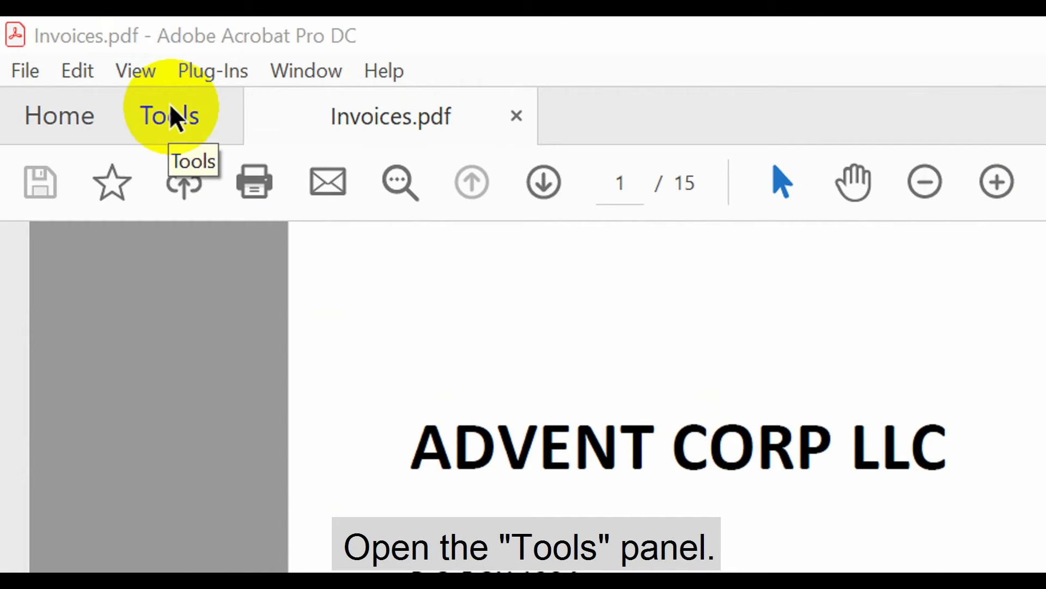
# - Open the Action Wizard and start creating a new action
pyautogui.click(170, 114)
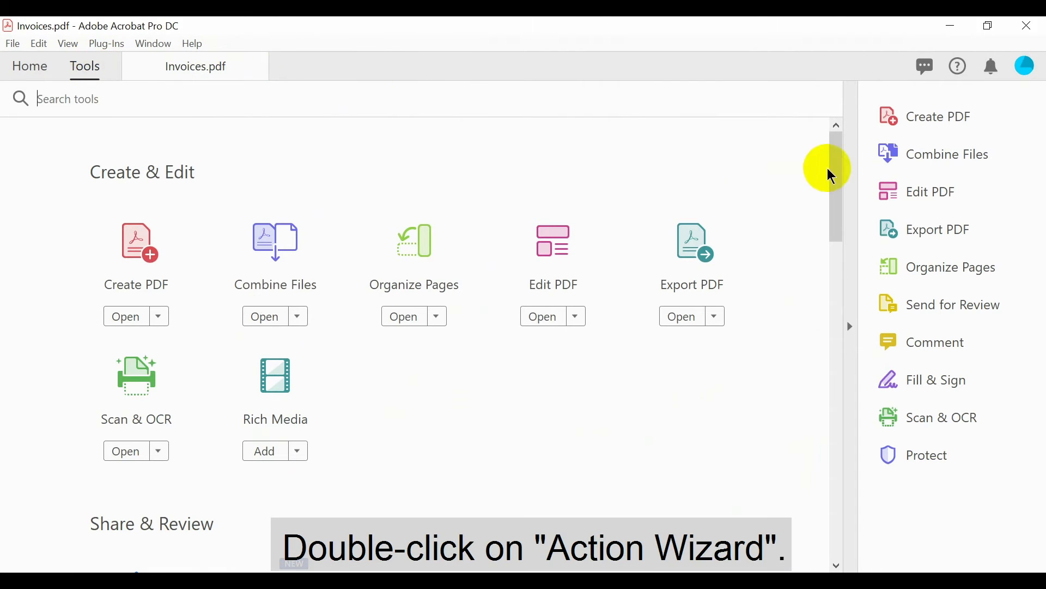
pyautogui.moveTo(833, 175); pyautogui.dragTo(834, 456)
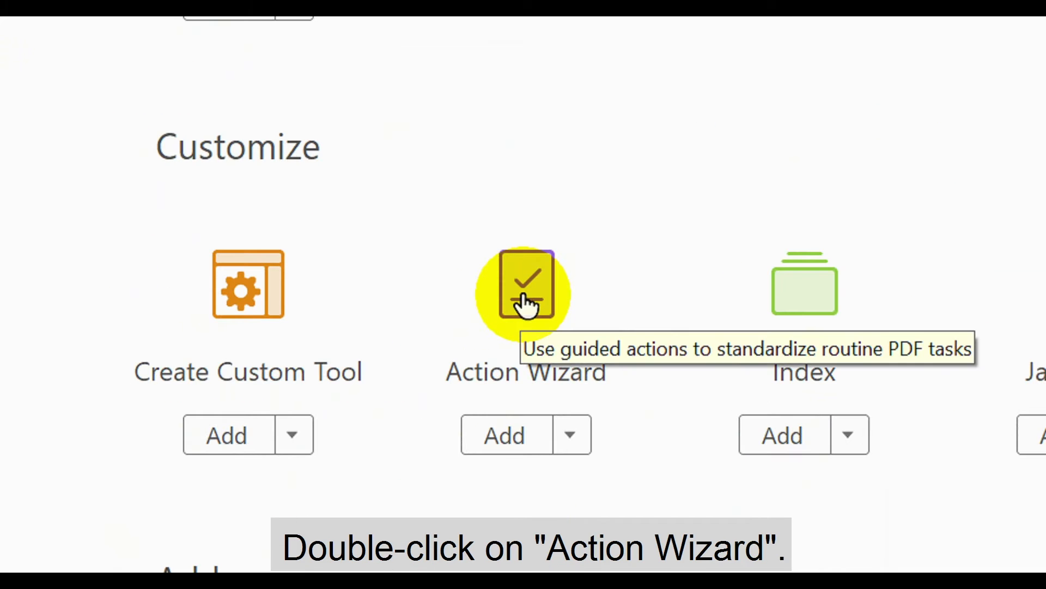
pyautogui.doubleClick(525, 297)
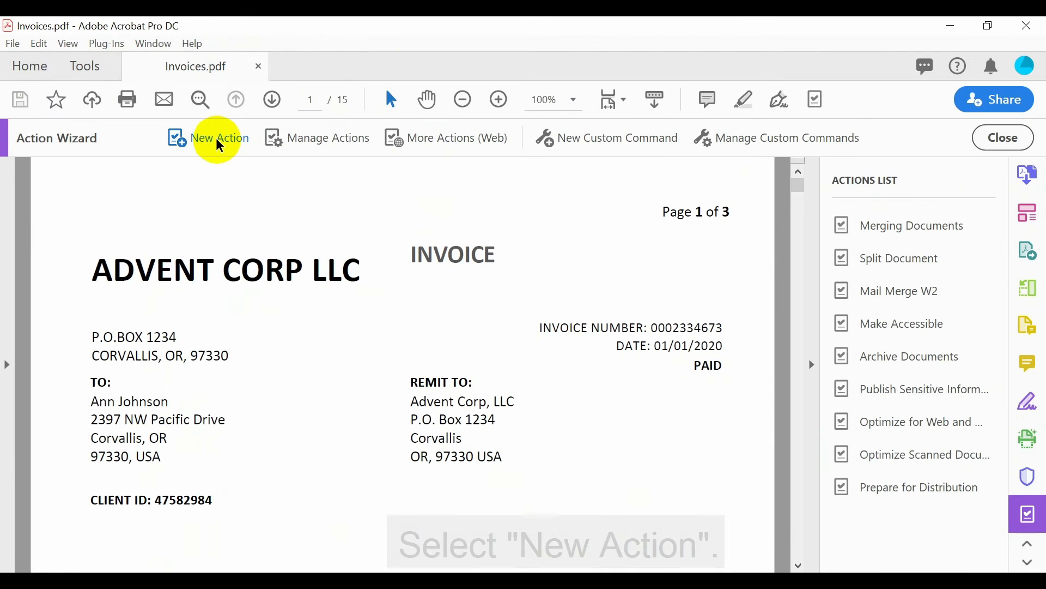
pyautogui.click(216, 138)
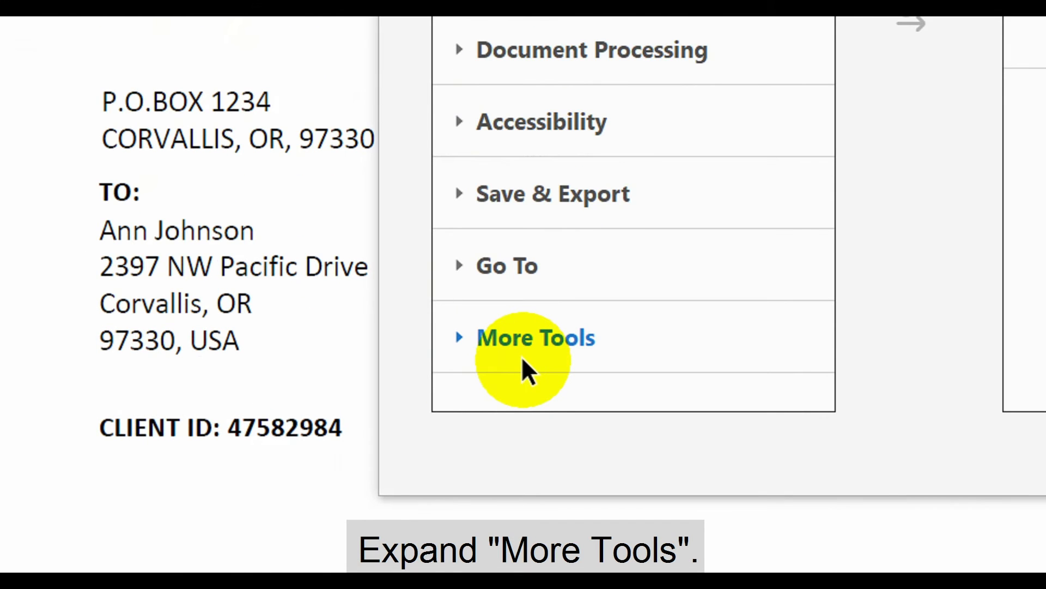
# - Add the Delete Page Ranges command to the new action's steps
pyautogui.click(515, 354)
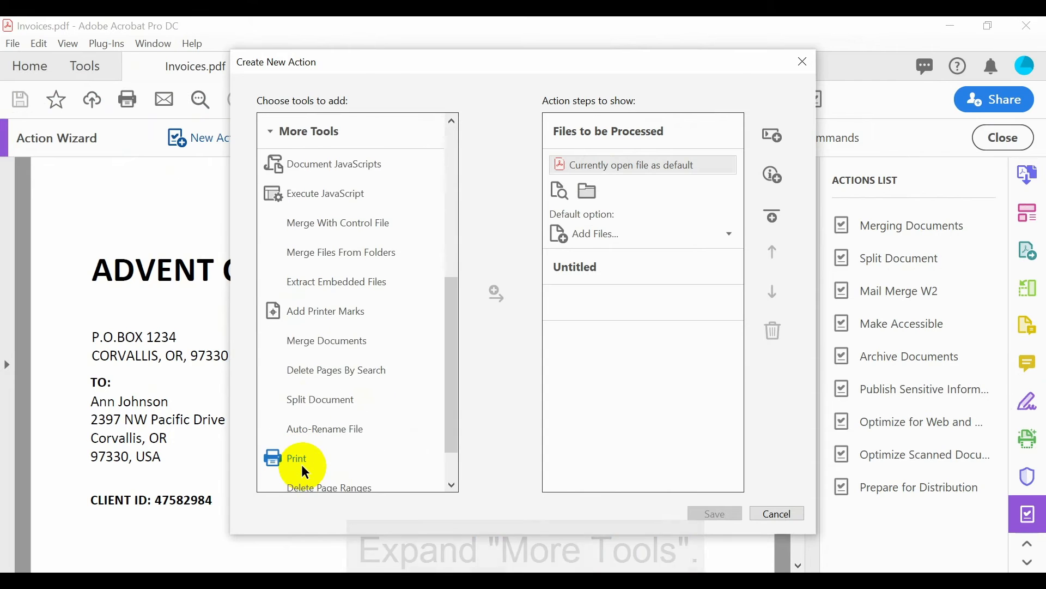
pyautogui.moveTo(453, 411); pyautogui.dragTo(456, 455)
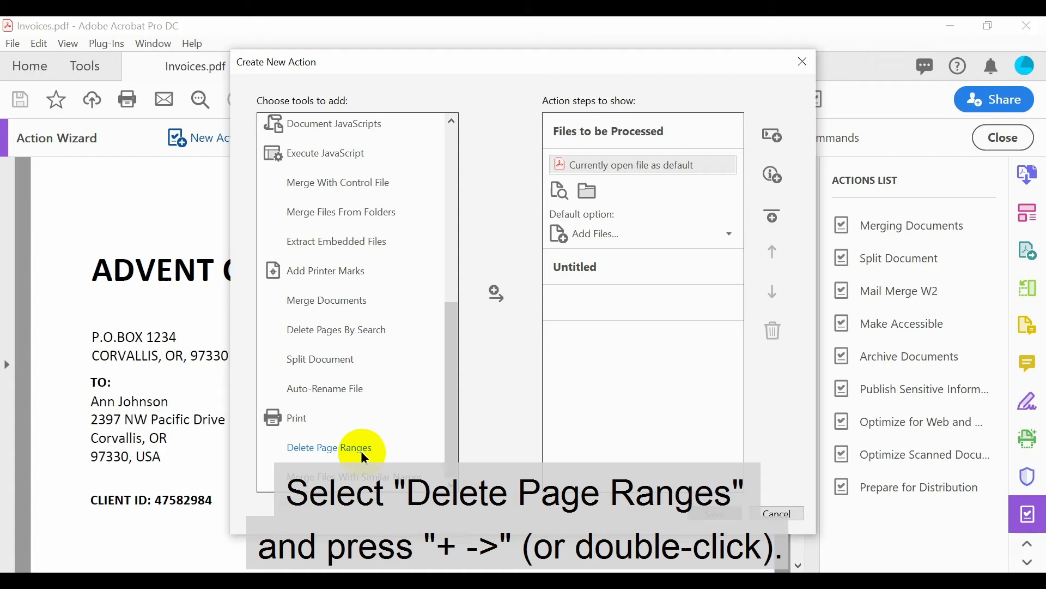
pyautogui.click(361, 450)
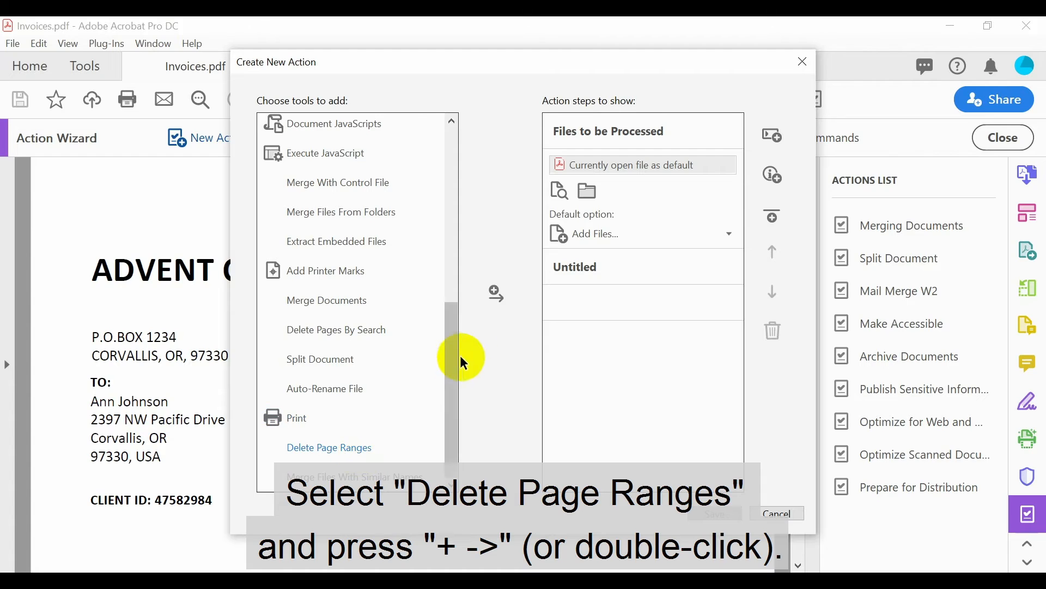
pyautogui.click(492, 297)
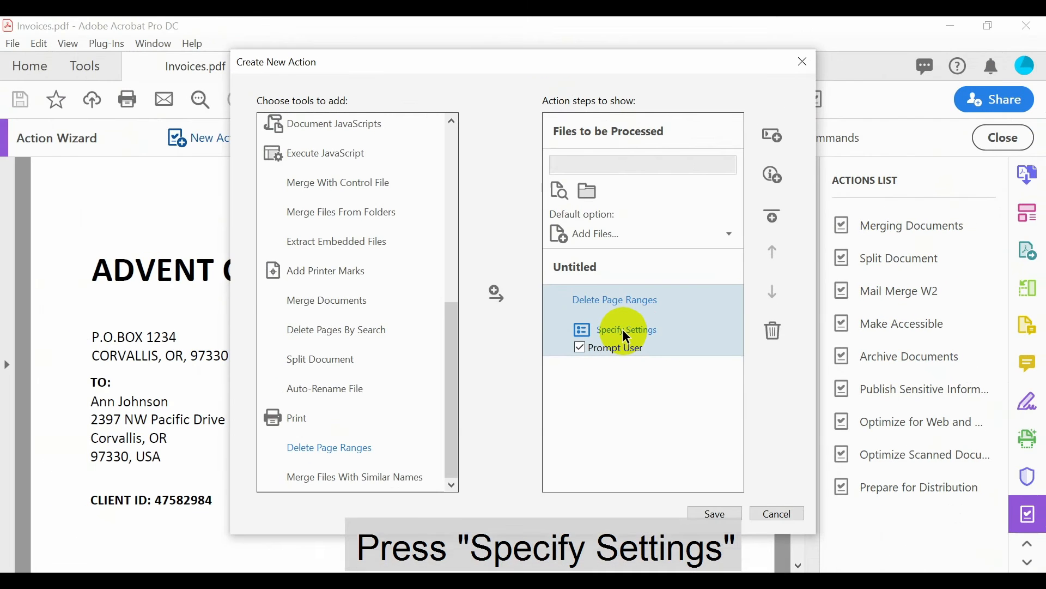
# - Set the Delete Page Ranges step to target the customer's bookmark with the b: keyword and turn off Prompt User
pyautogui.click(472, 322)
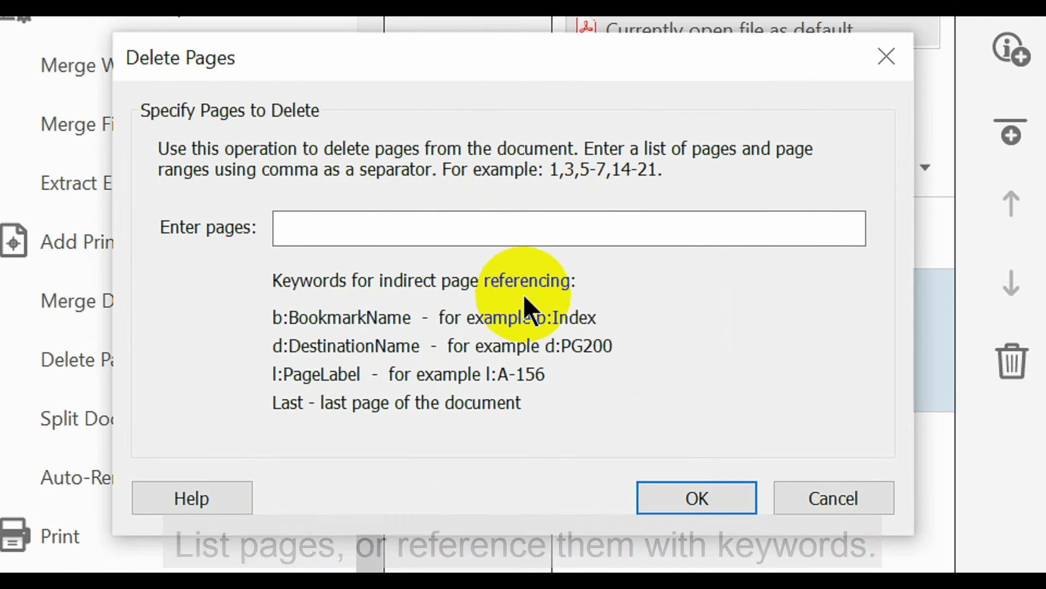
pyautogui.click(495, 264)
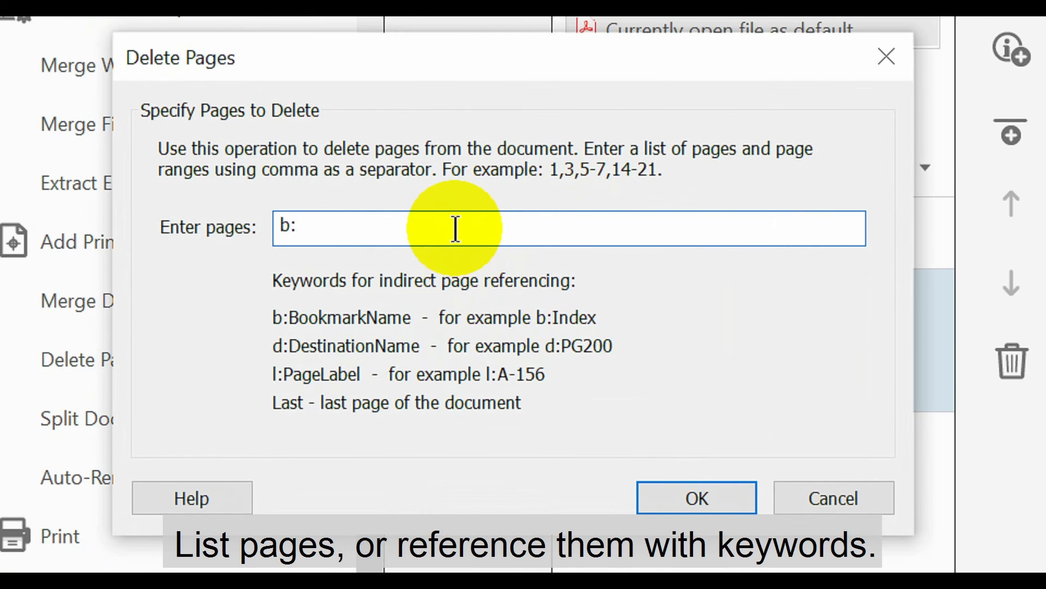
pyautogui.write('b:John Doe')
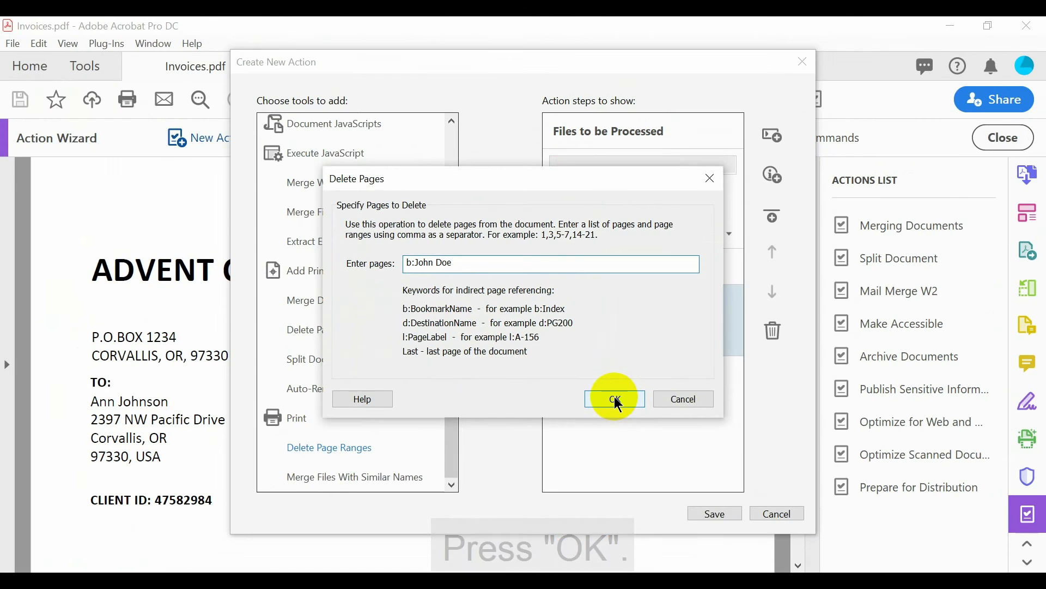
pyautogui.click(692, 457)
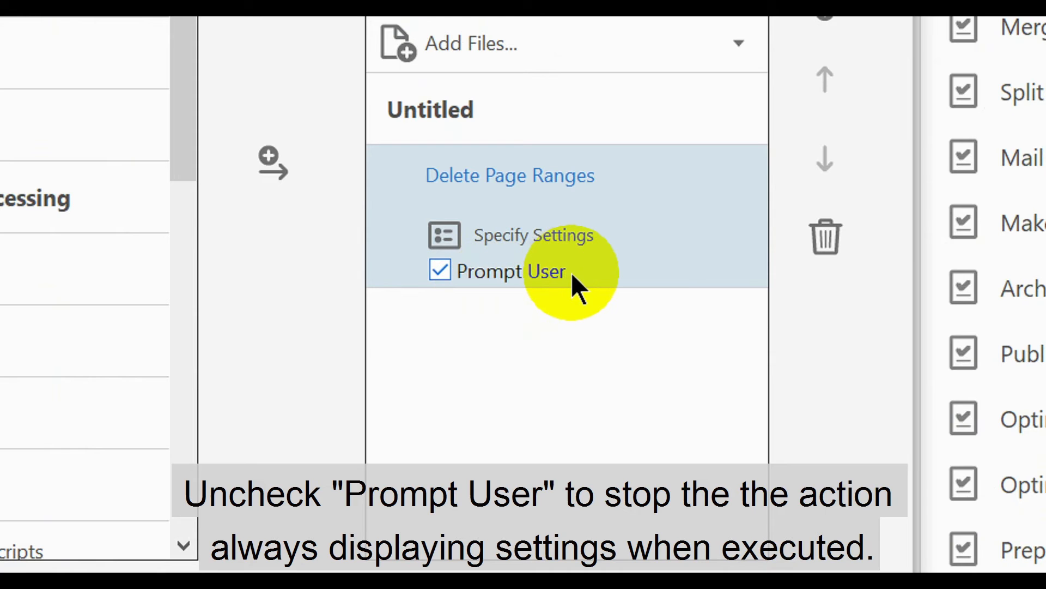
pyautogui.click(439, 268)
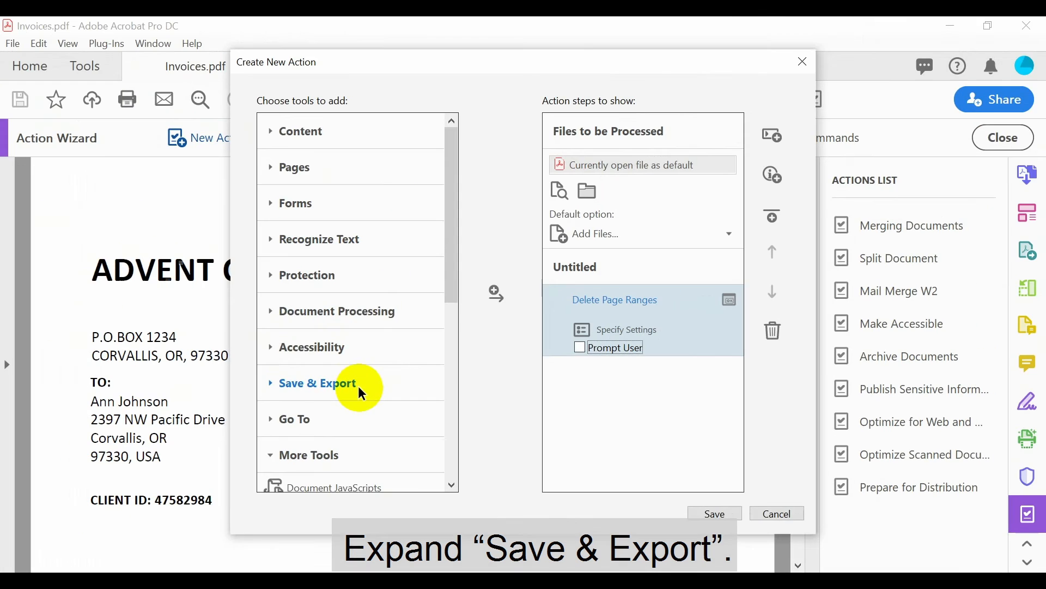
# - Add the Save command after the Delete Page Ranges step in the action
pyautogui.click(360, 345)
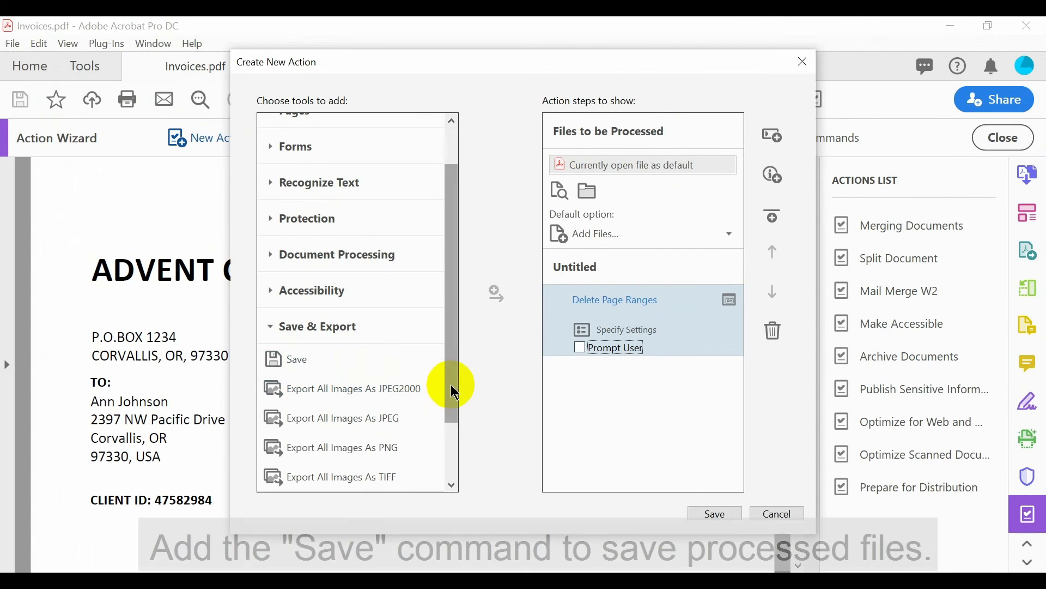
pyautogui.scroll(-1, 450, 384)
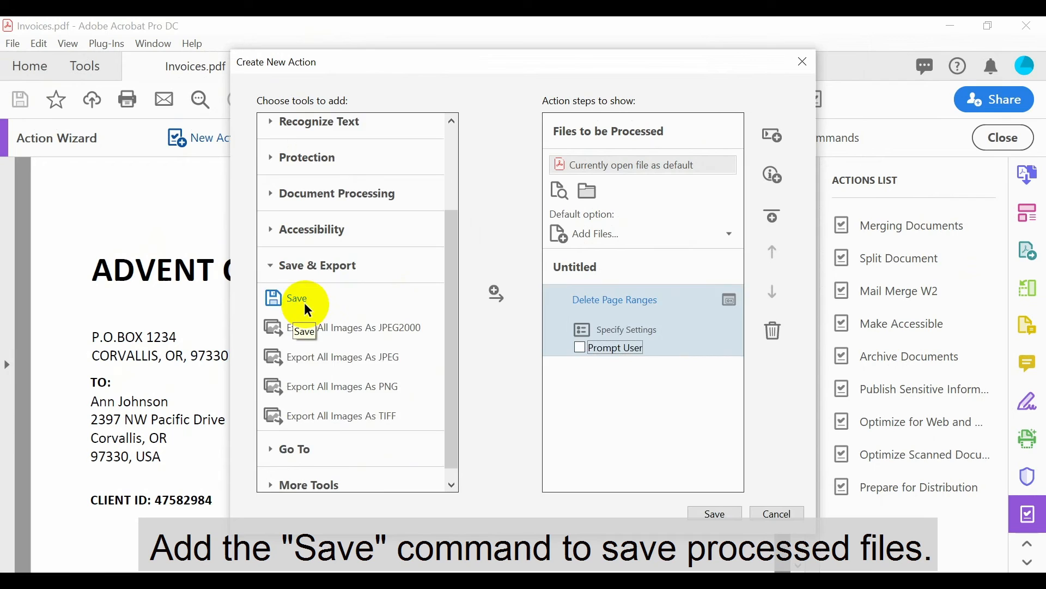
pyautogui.doubleClick(537, 288)
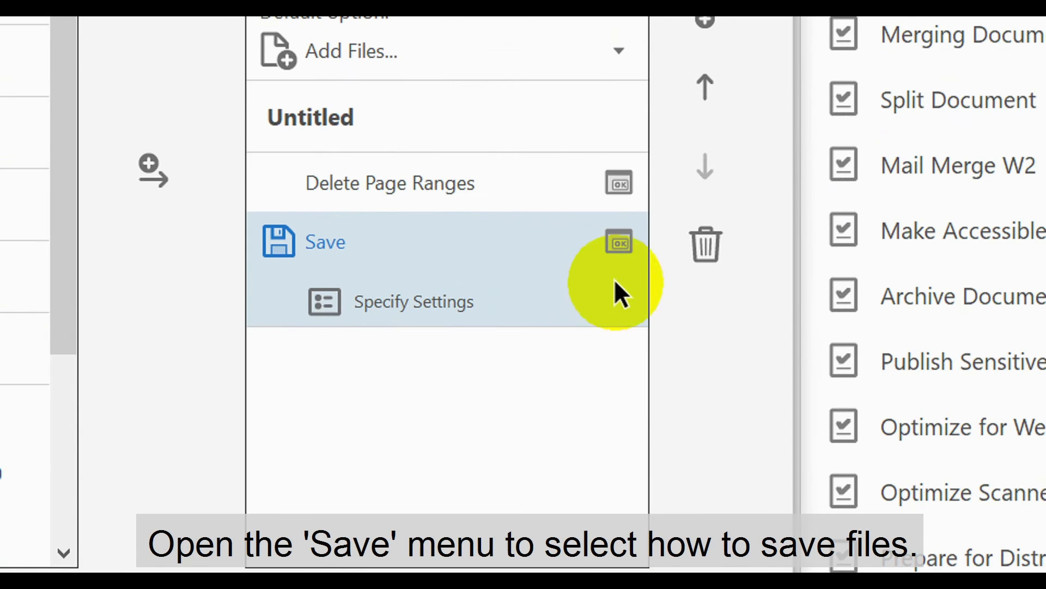
# - Check the Save step's saving choices and accept output options that keep original file names and save as Adobe PDF
pyautogui.click(618, 246)
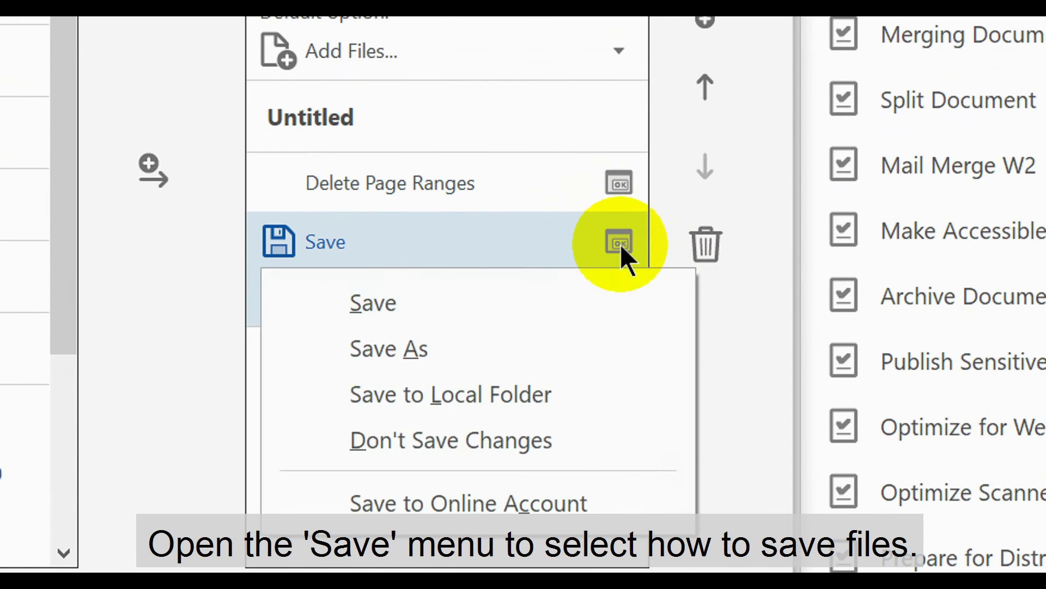
pyautogui.click(429, 235)
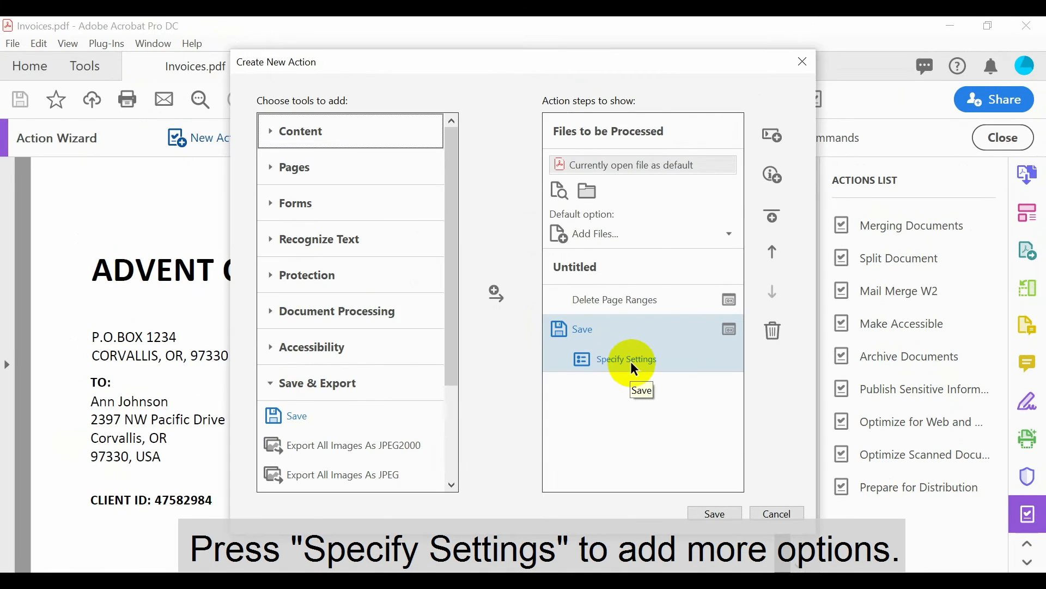
pyautogui.click(424, 240)
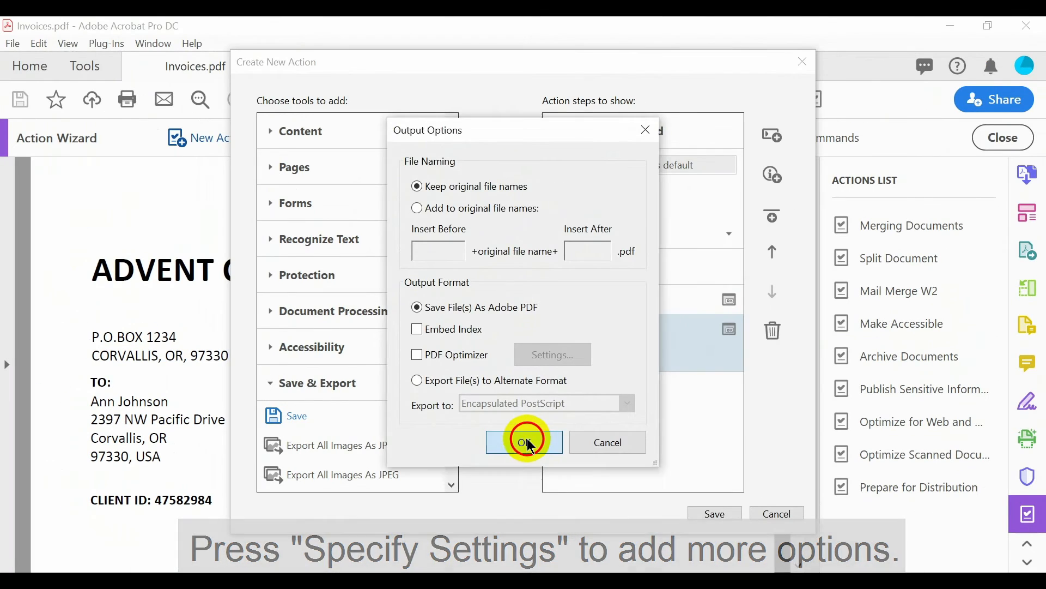
pyautogui.click(536, 485)
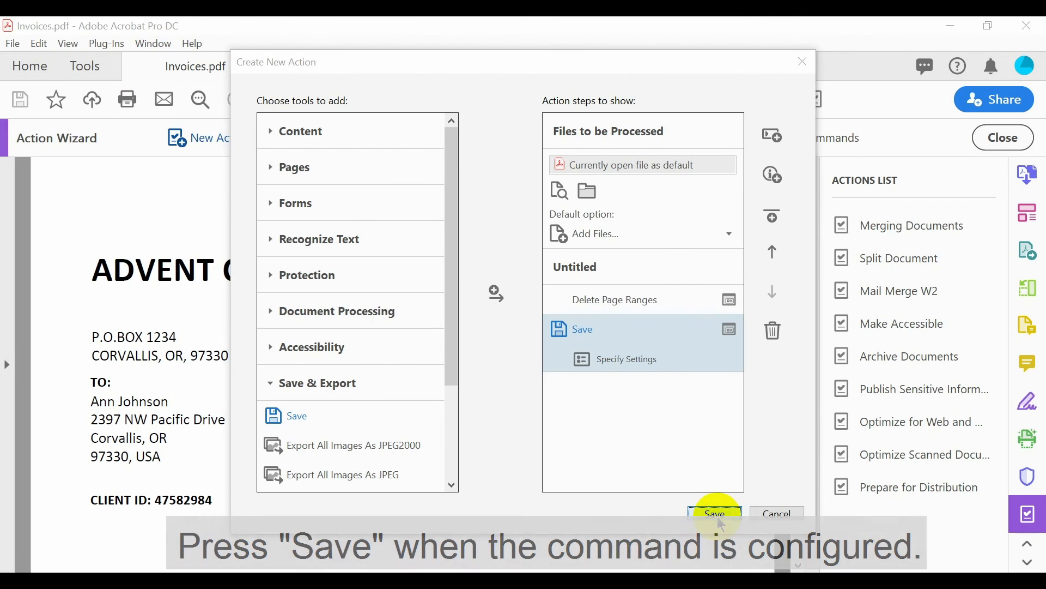
# - Save the action as Delete Page Ranges with the description "Delete Page Ranges Containing Bookmark:" followed by the customer's name
pyautogui.click(719, 514)
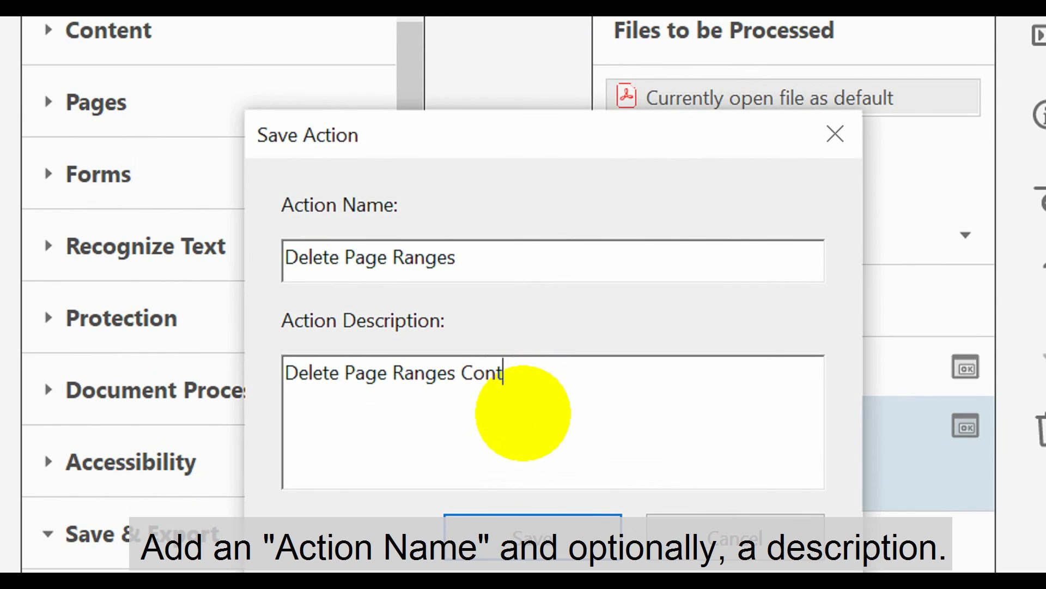
pyautogui.write('hn Doe')
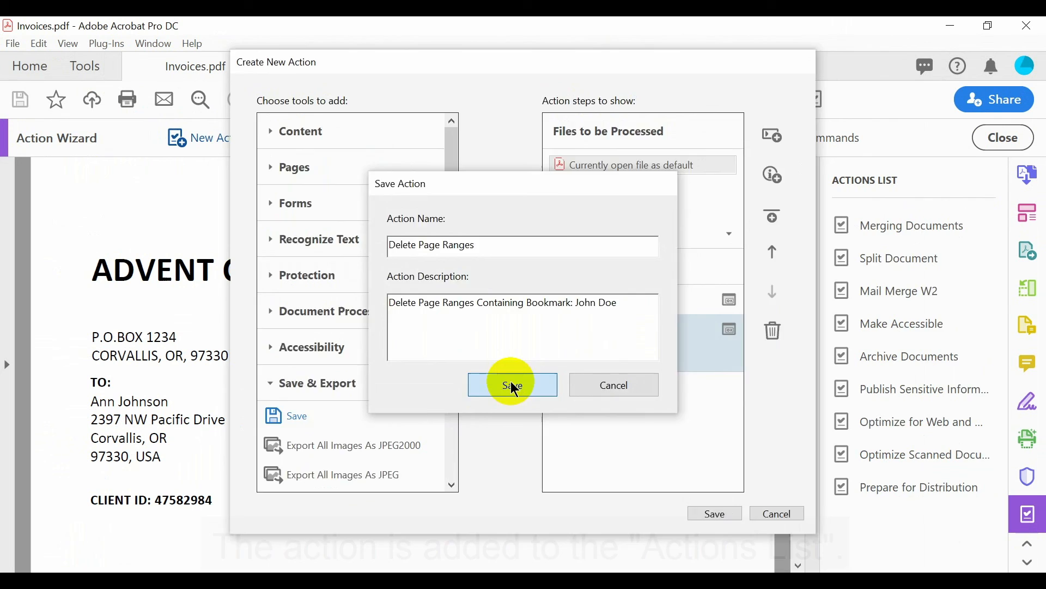
pyautogui.click(514, 389)
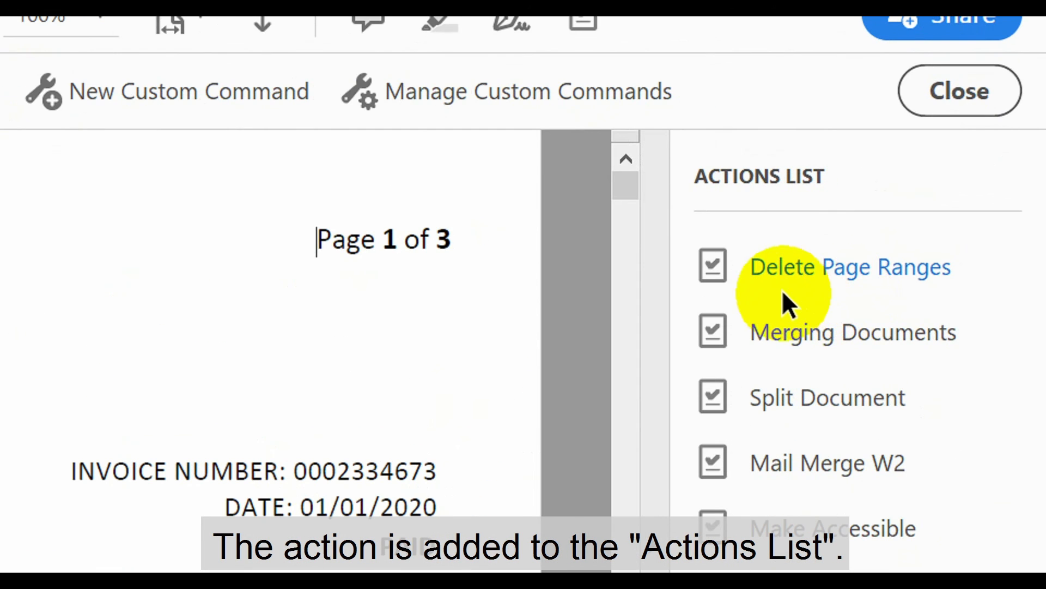
# - Run the saved Delete Page Ranges action on Invoices.pdf
pyautogui.click(906, 265)
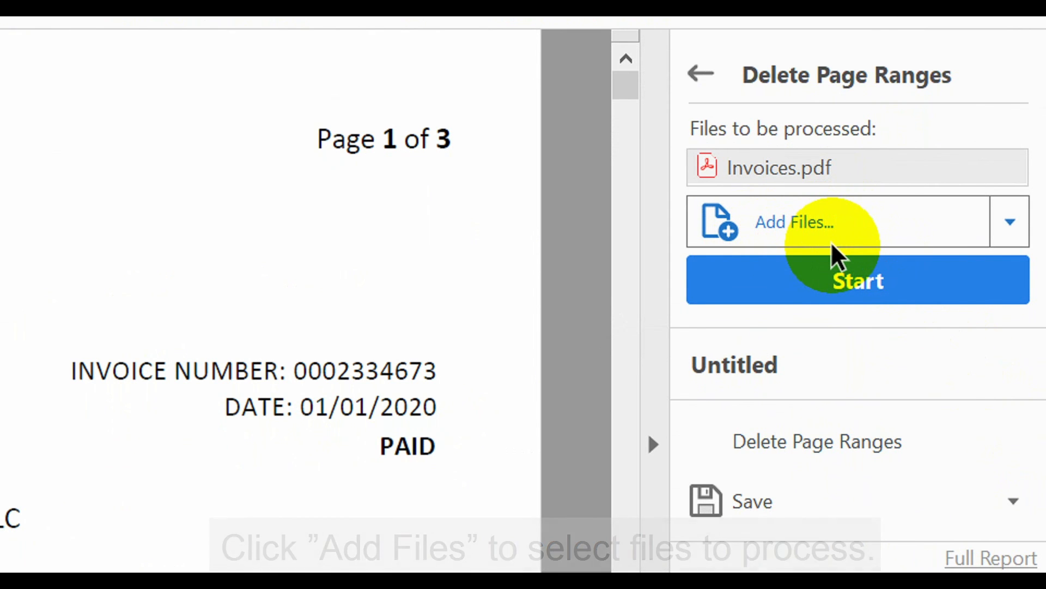
pyautogui.click(806, 289)
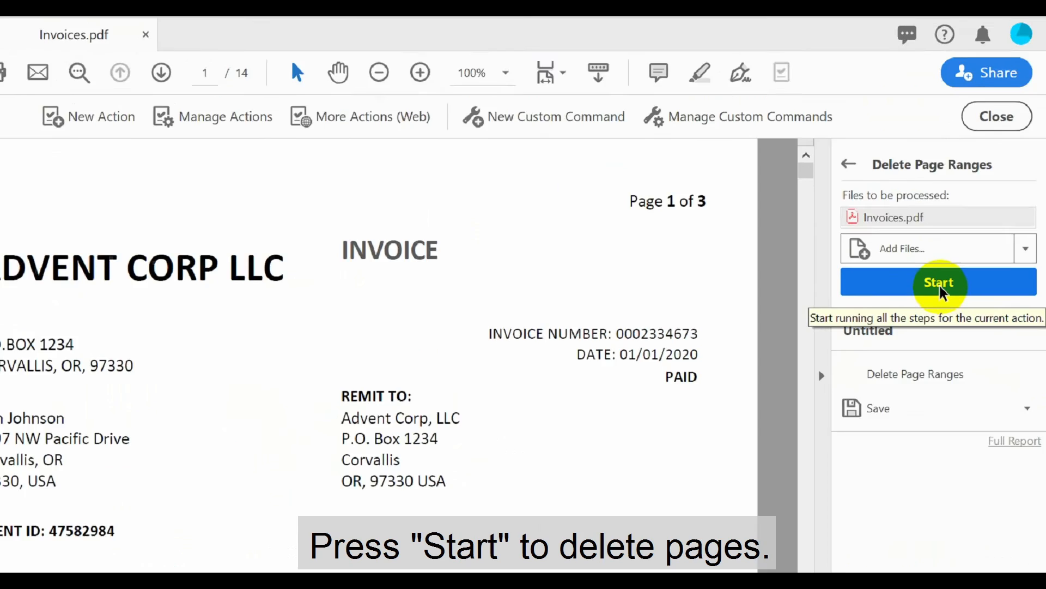